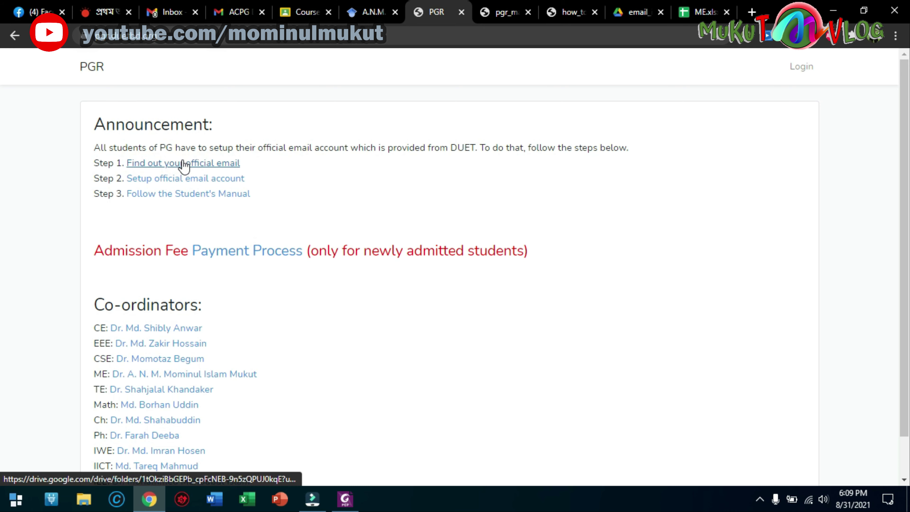
Look through the department spreadsheets in the shared email_info folder.
left_click(626, 15)
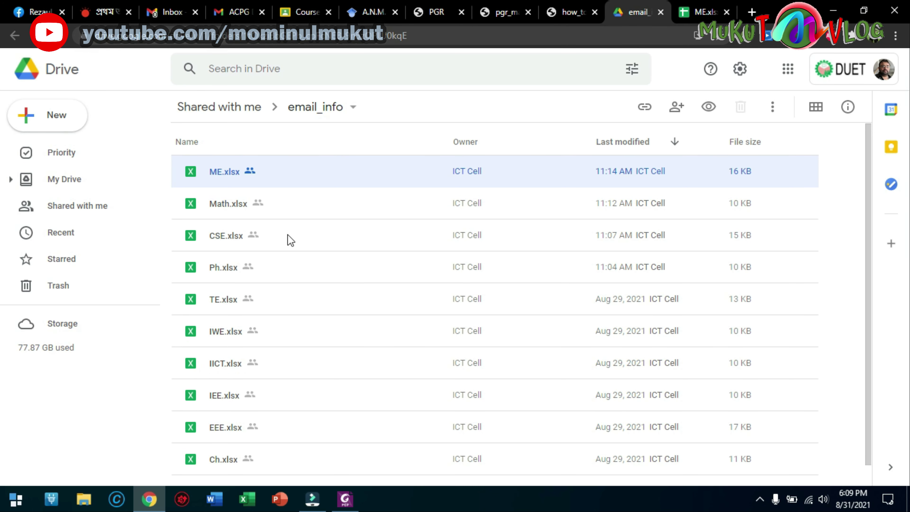
scroll(290, 238, "down", 1)
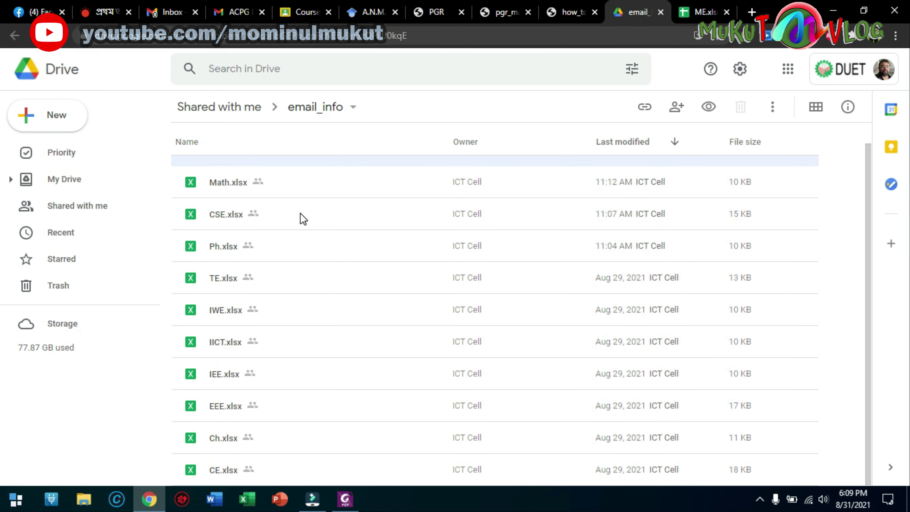
scroll(301, 222, "up", 1)
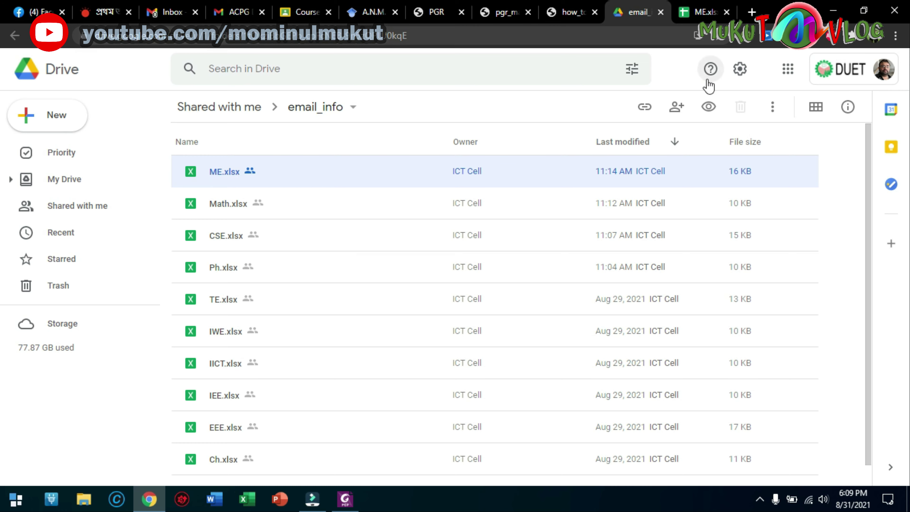
Examine the ME spreadsheet's student rows, including the Official Mail and Default Password columns.
left_click(701, 14)
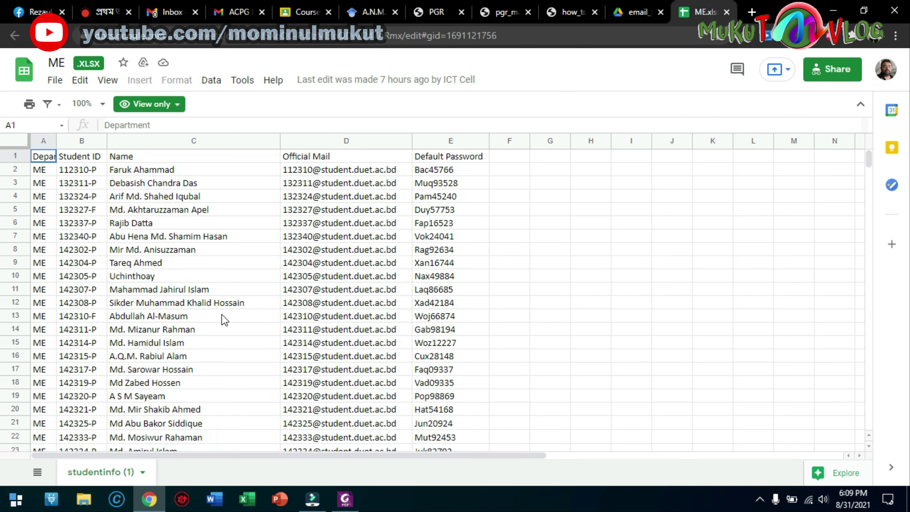
scroll(203, 317, "down", 4)
scroll(202, 318, "down", 8)
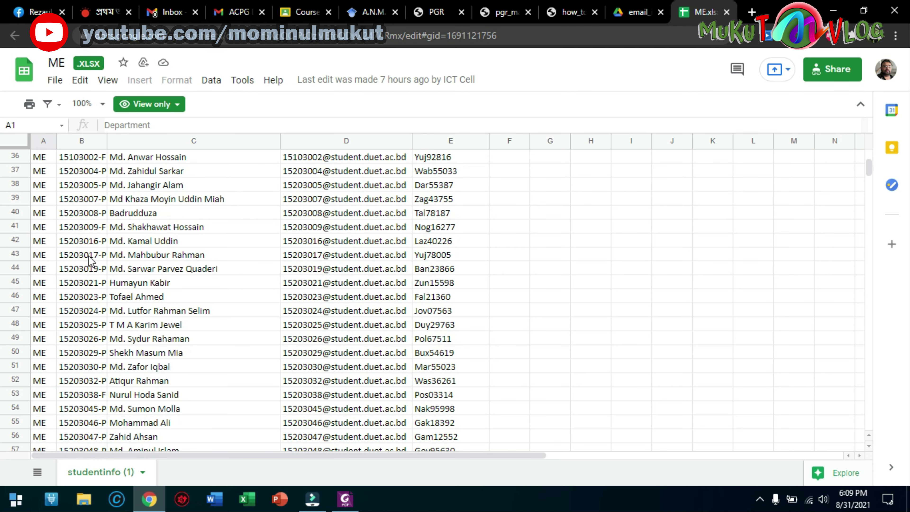
scroll(89, 295, "down", 1)
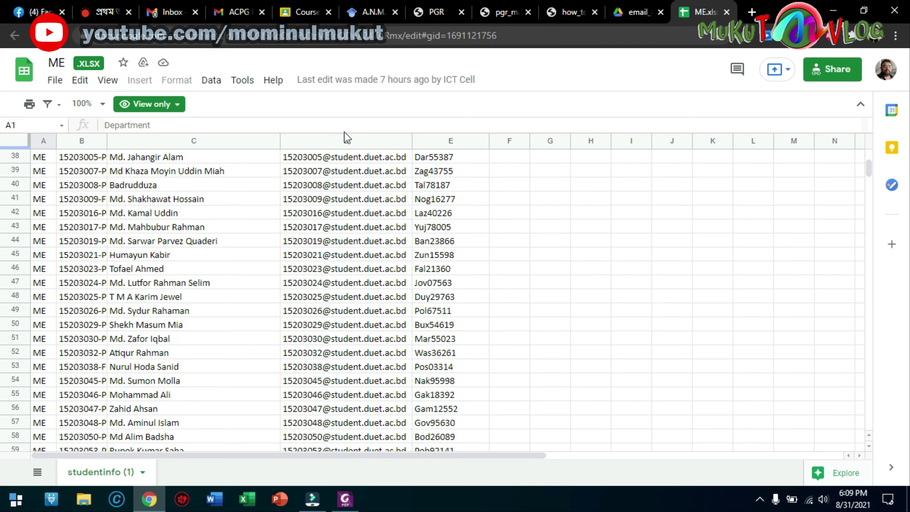
scroll(346, 200, "up", 12)
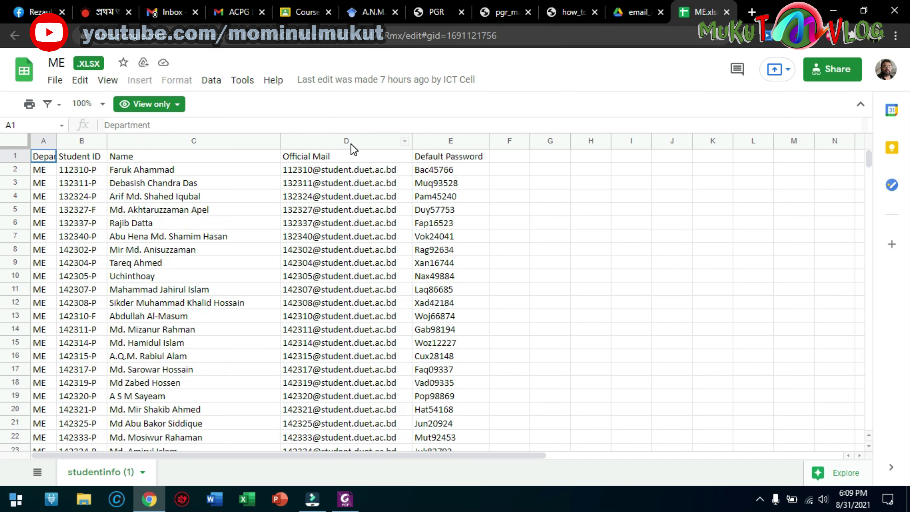
left_click(353, 141)
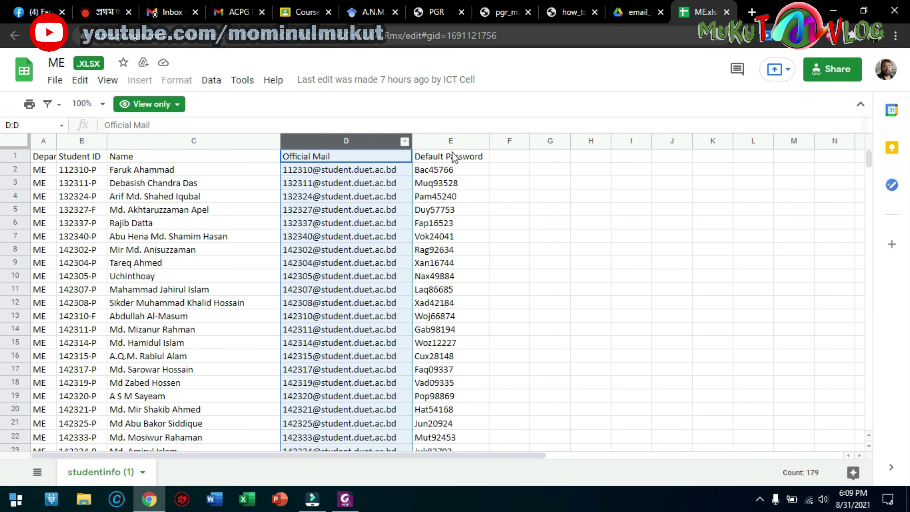
left_click(454, 142)
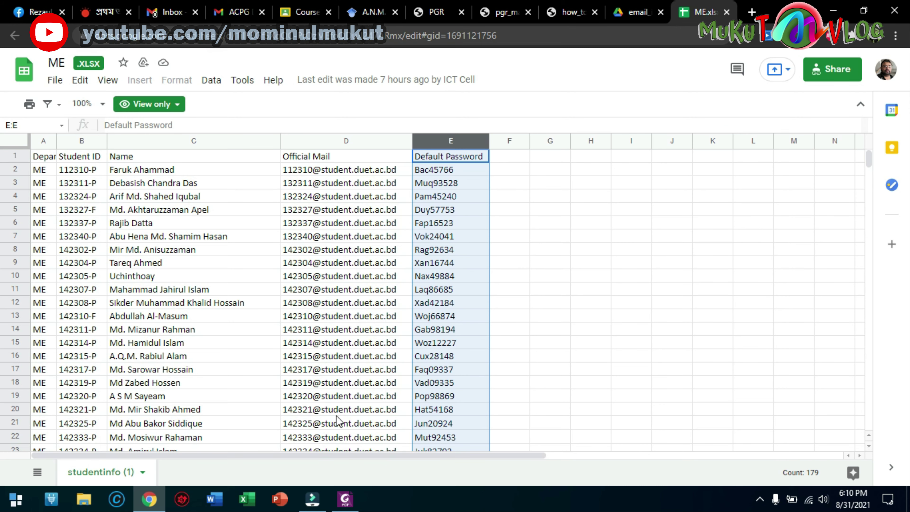
Open the Microsoft login page linked in the official email setup guide and choose to use another account.
left_click(573, 19)
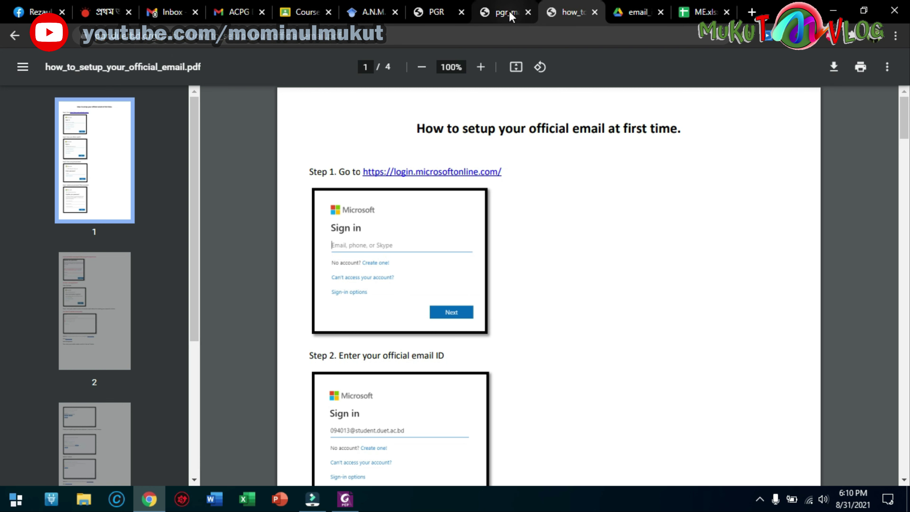
left_click(502, 19)
left_click(444, 13)
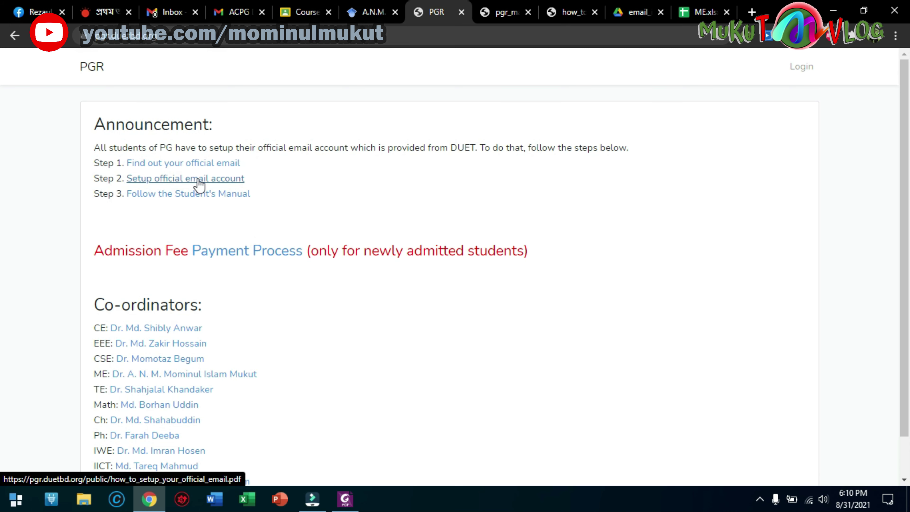
left_click(559, 12)
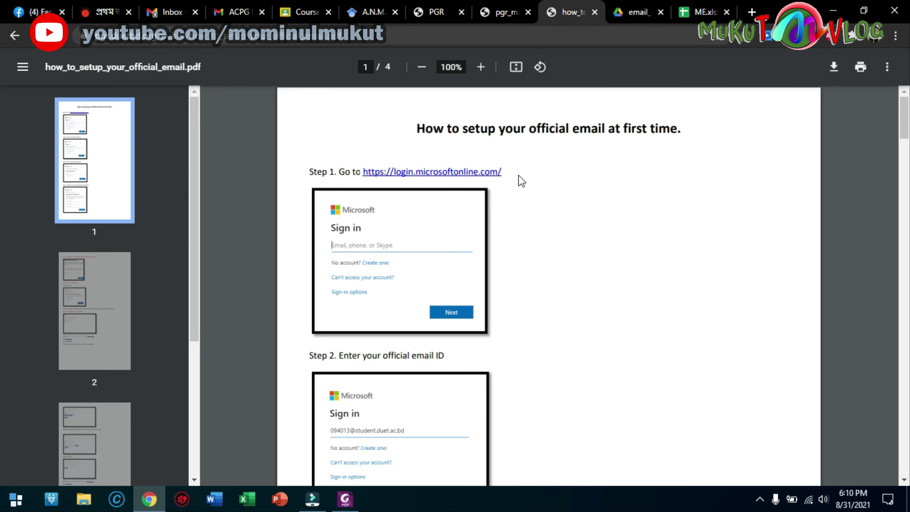
left_click(412, 172)
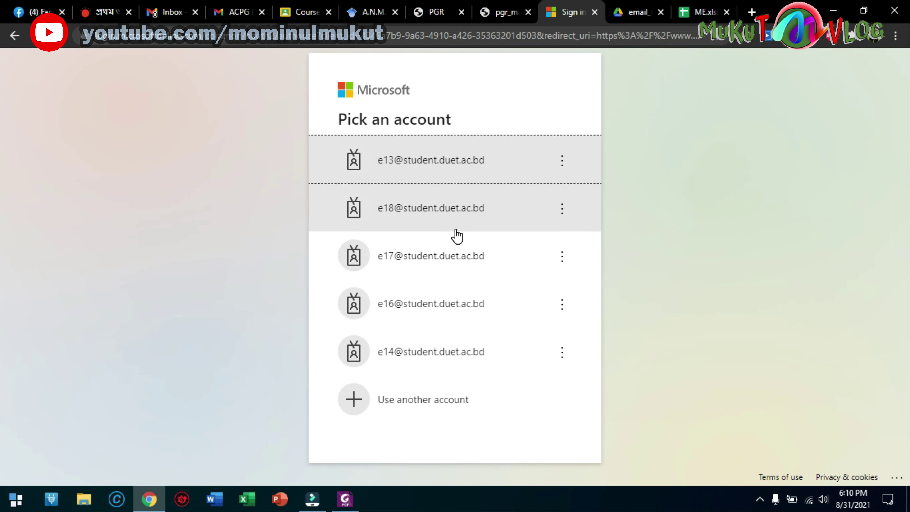
left_click(432, 400)
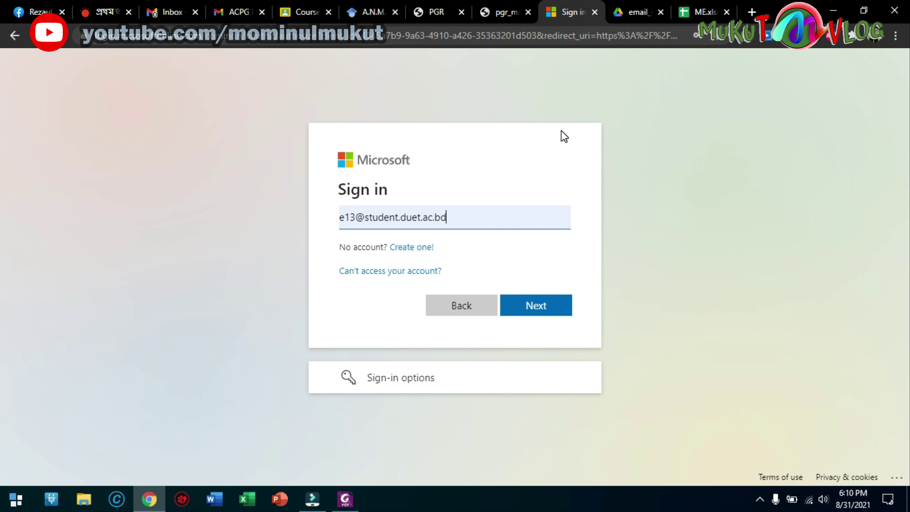
Copy the first student's official email address from cell D2 of the ME spreadsheet.
left_click(687, 15)
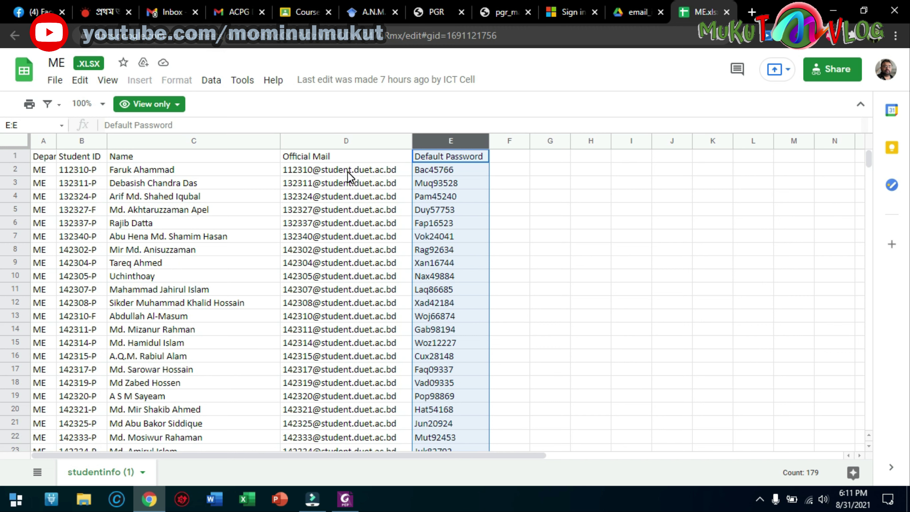
left_click(536, 172)
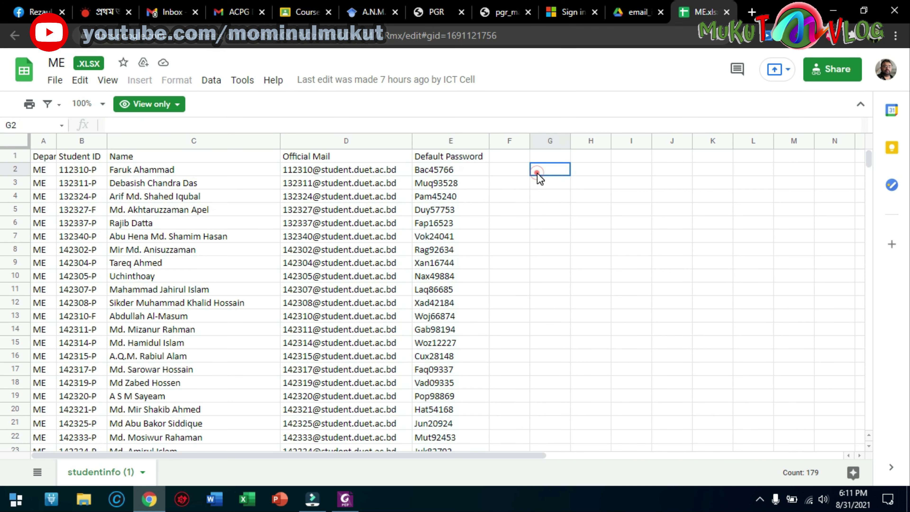
left_click(352, 172)
right_click(350, 171)
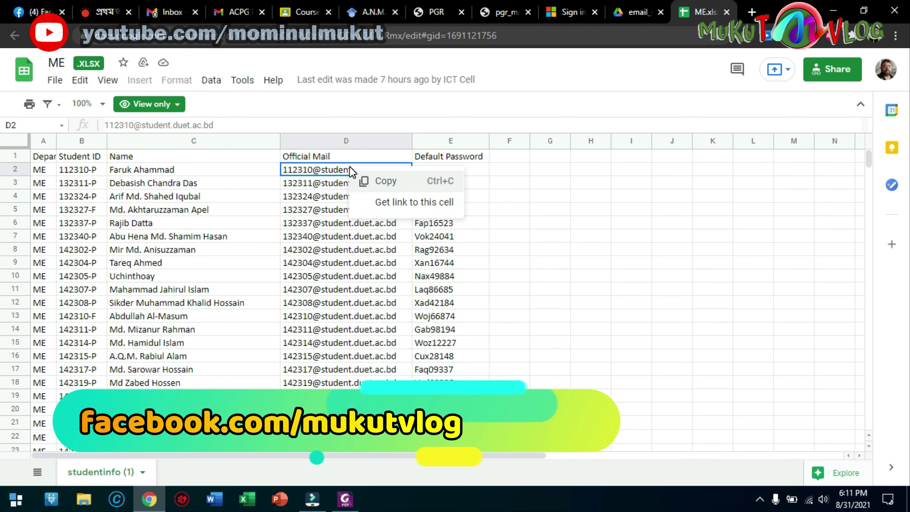
left_click(369, 183)
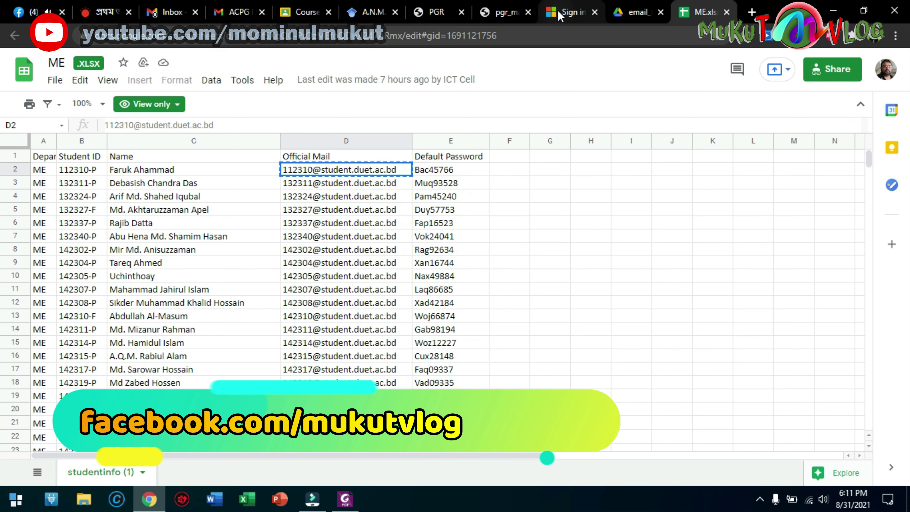
Replace the prefilled Microsoft sign-in address with the copied official email and continue to password entry.
left_click(560, 15)
left_click(456, 215)
left_click_drag(448, 217, 335, 228)
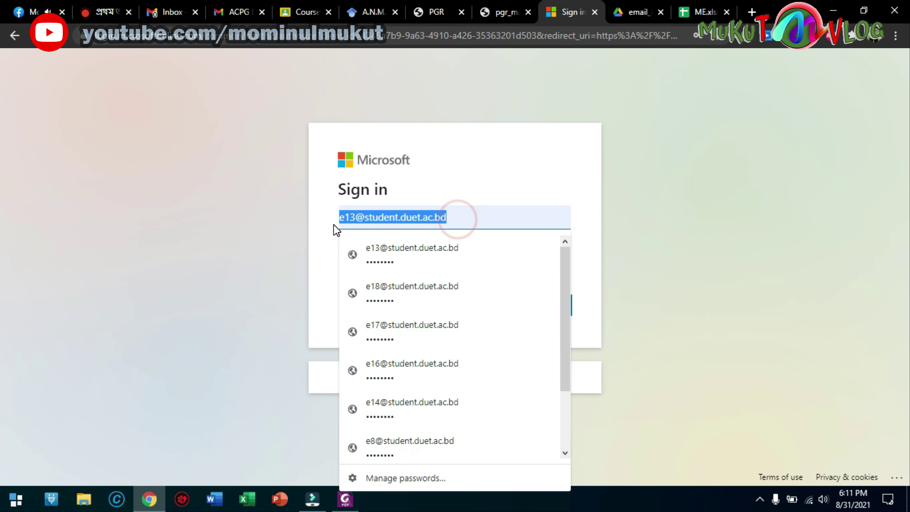
key("ctrl+v")
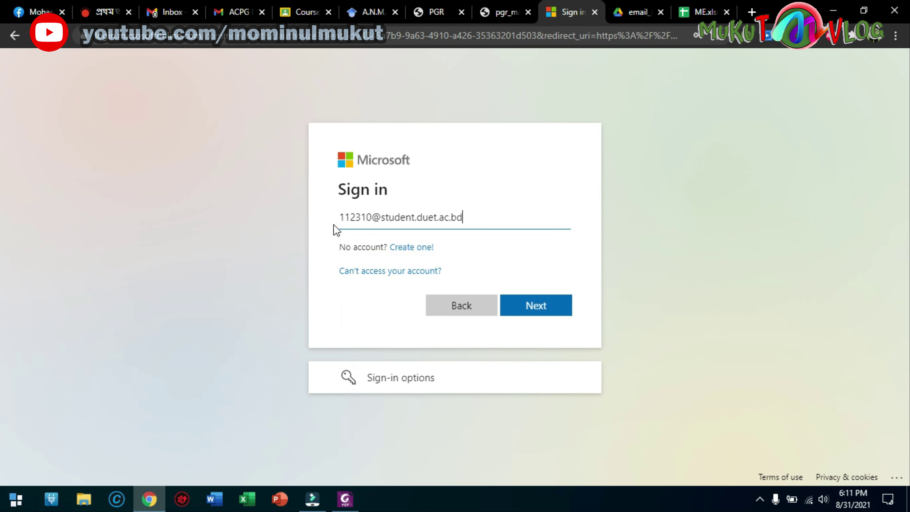
left_click(536, 304)
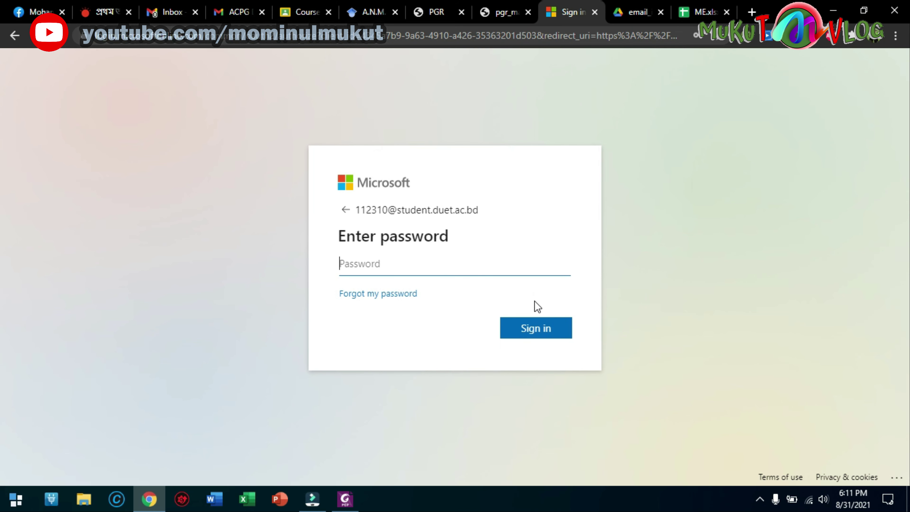
Copy the first student's default password from cell E2 of the ME spreadsheet and sign in to Microsoft with it.
left_click(704, 13)
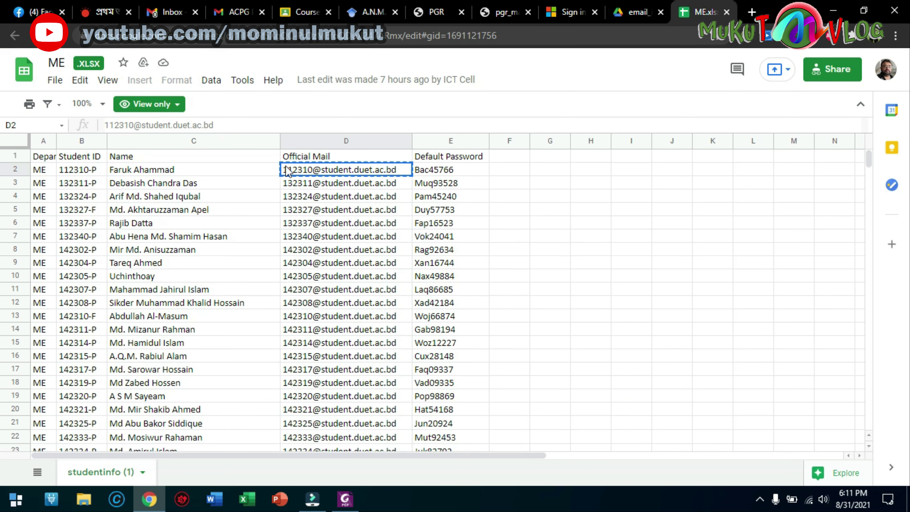
left_click(430, 171)
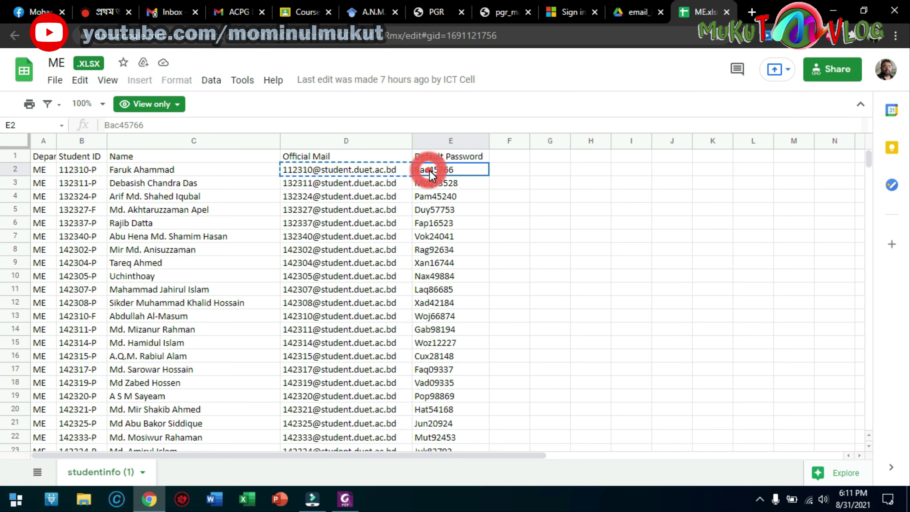
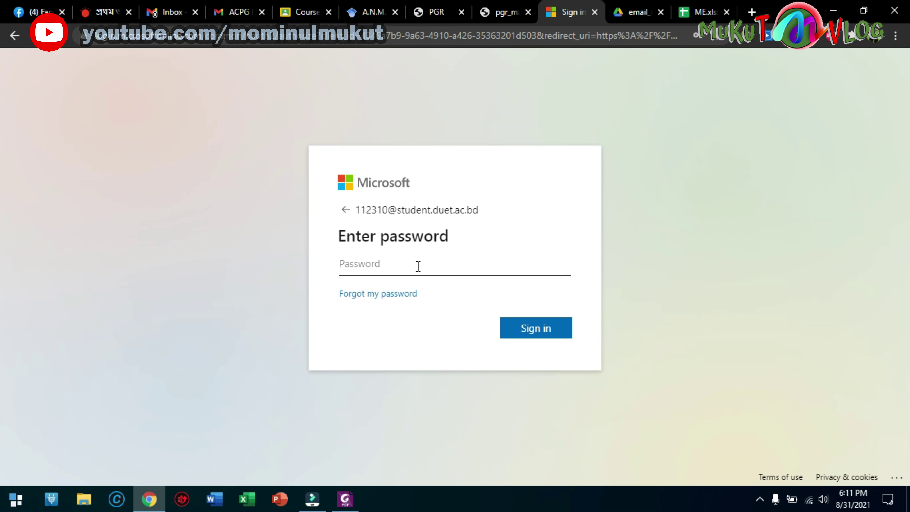
right_click(418, 266)
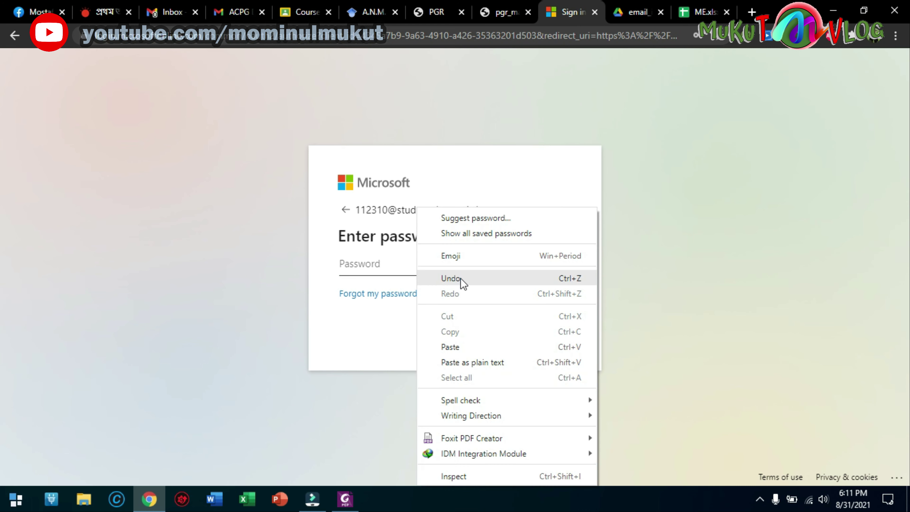
left_click(453, 341)
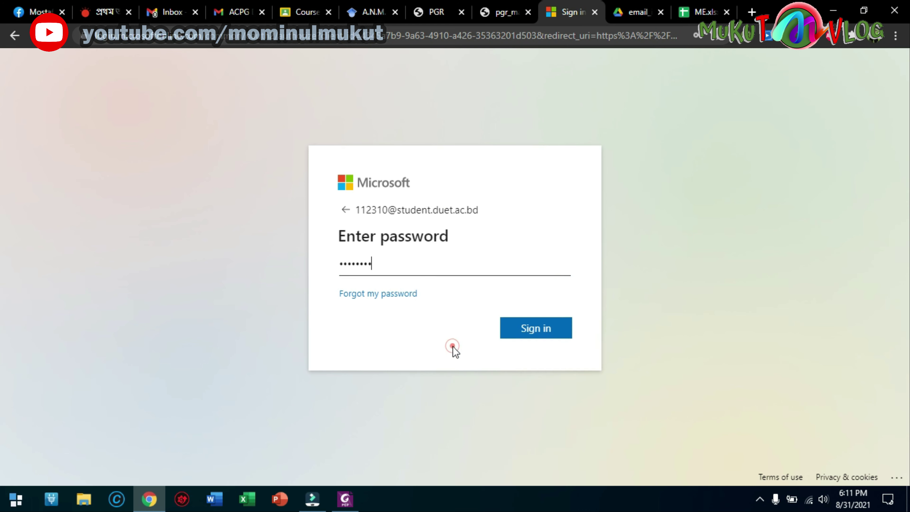
left_click(535, 330)
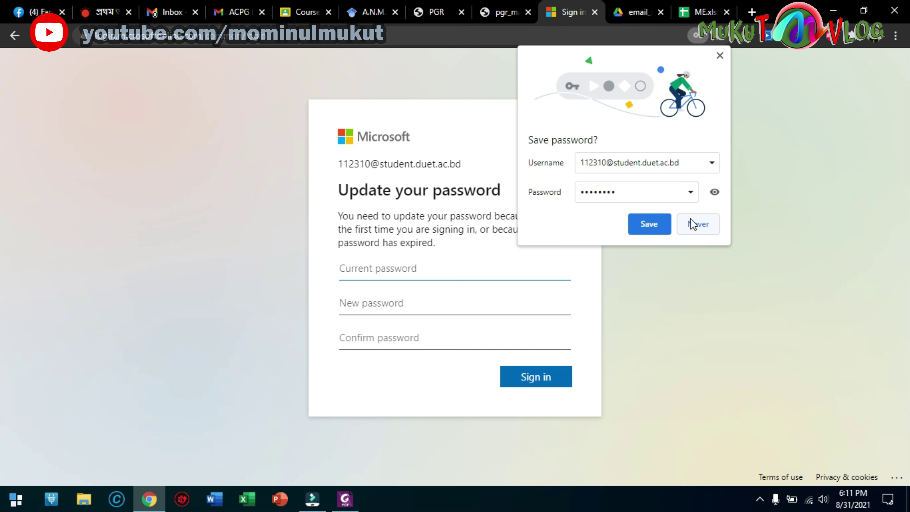
Dismiss the offer to save the password and paste the default password as the current password.
left_click(721, 56)
left_click(455, 273)
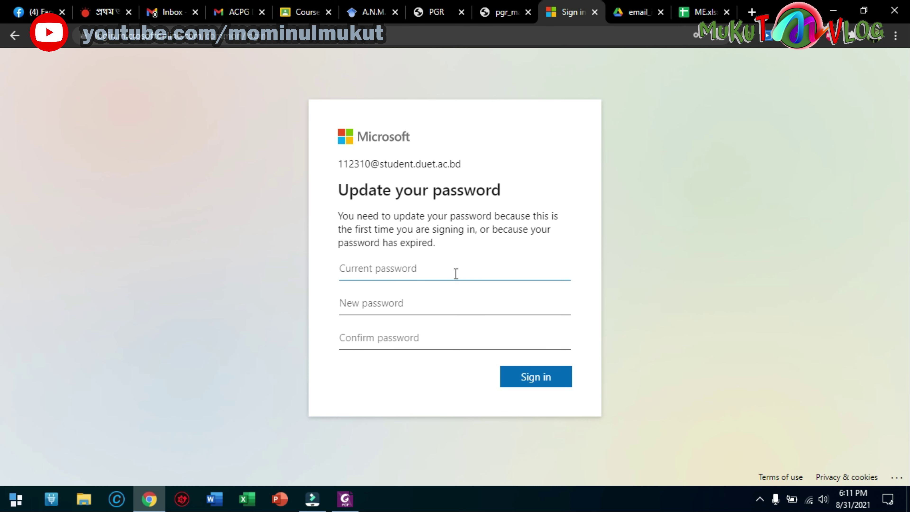
right_click(407, 269)
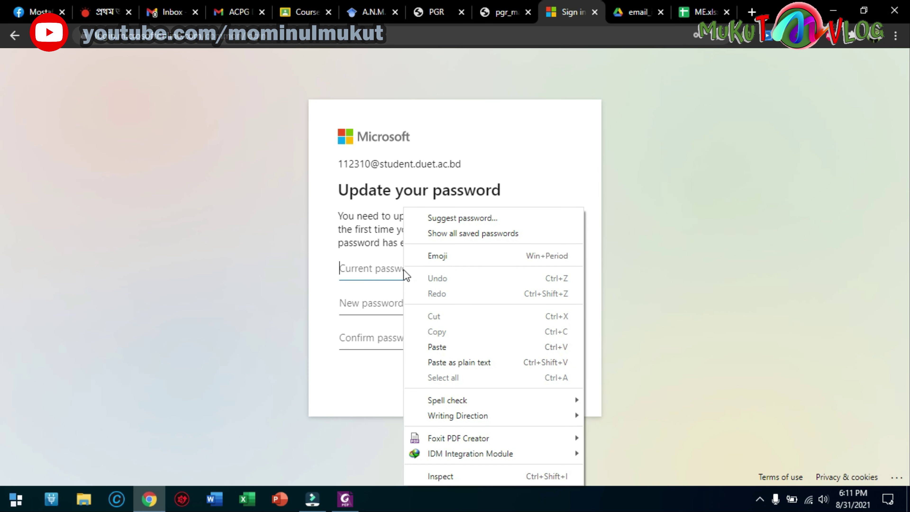
left_click(439, 346)
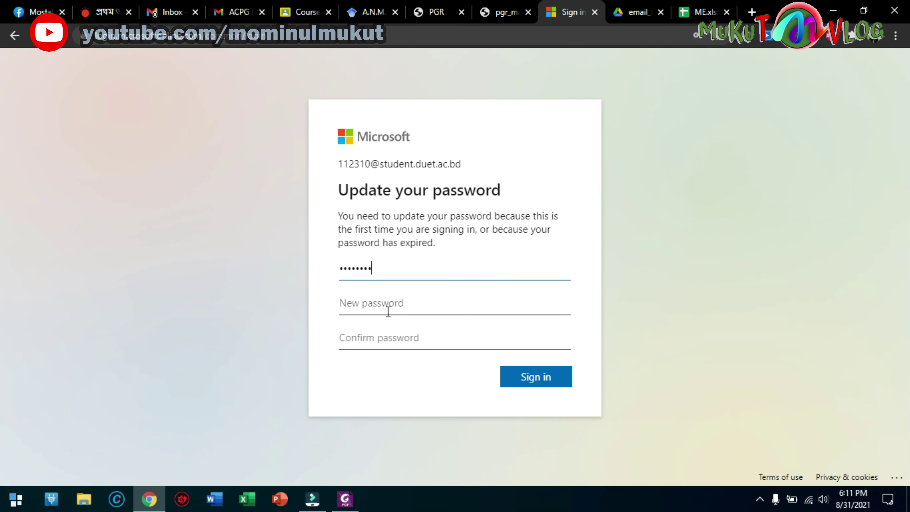
left_click_drag(392, 268, 325, 269)
left_click(374, 306)
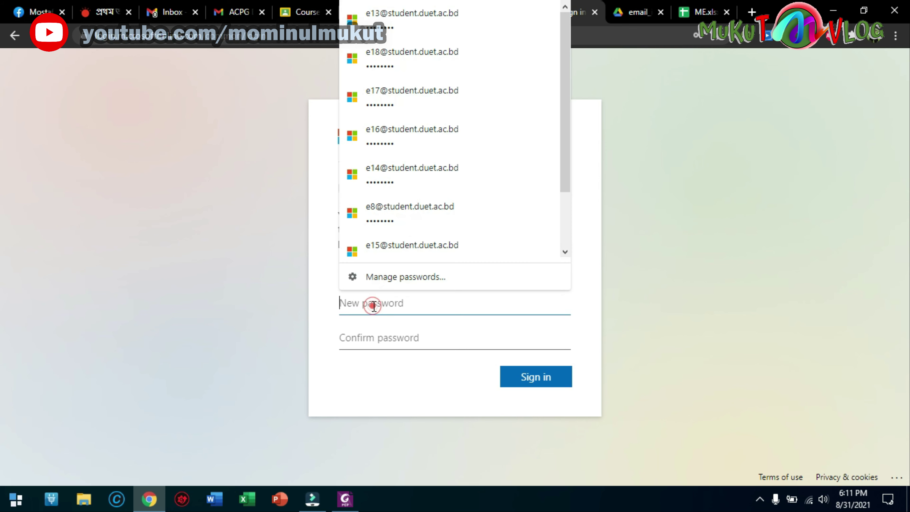
left_click(599, 214)
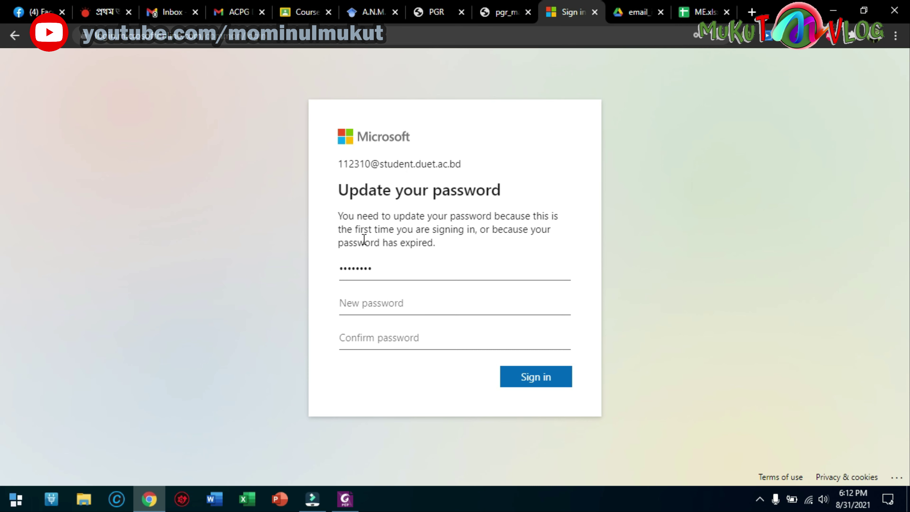
Try to submit the password update using the default password as both the new and confirmation password.
left_click(378, 305)
key("ctrl+v")
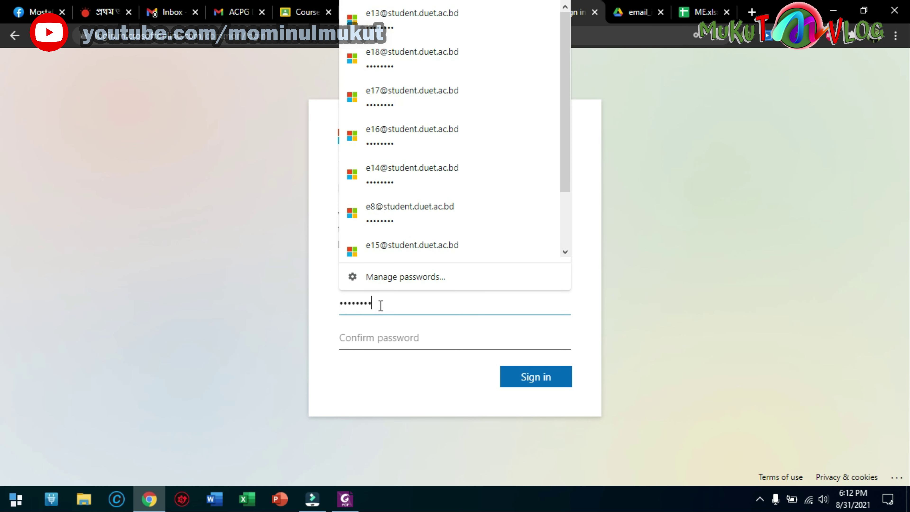
left_click(396, 342)
key("ctrl+v")
left_click(511, 377)
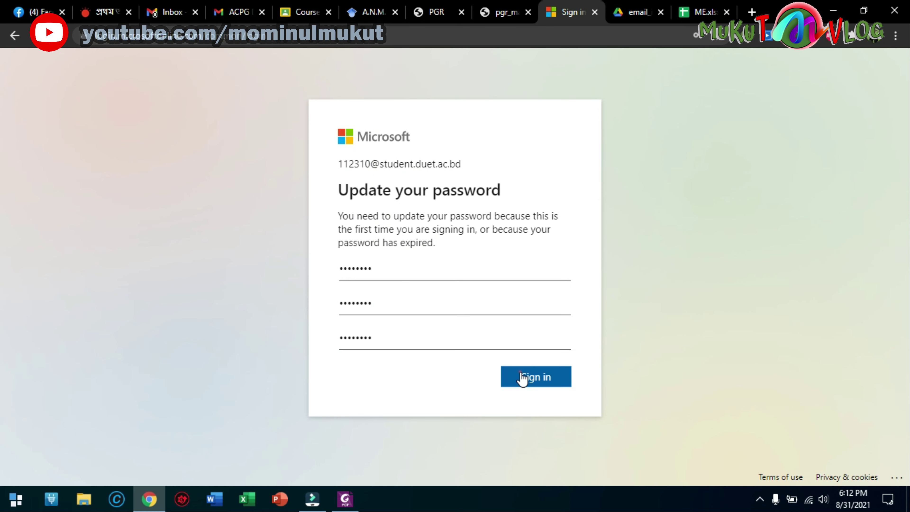
Try to submit the password update with a five-character new password entered in both the new and confirmation fields.
double_click(401, 322)
type("•••••")
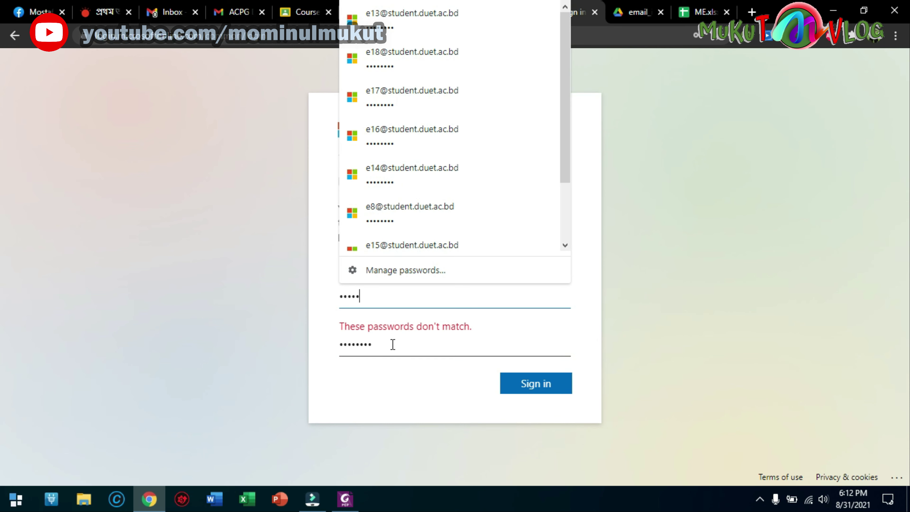
double_click(393, 346)
type("••••")
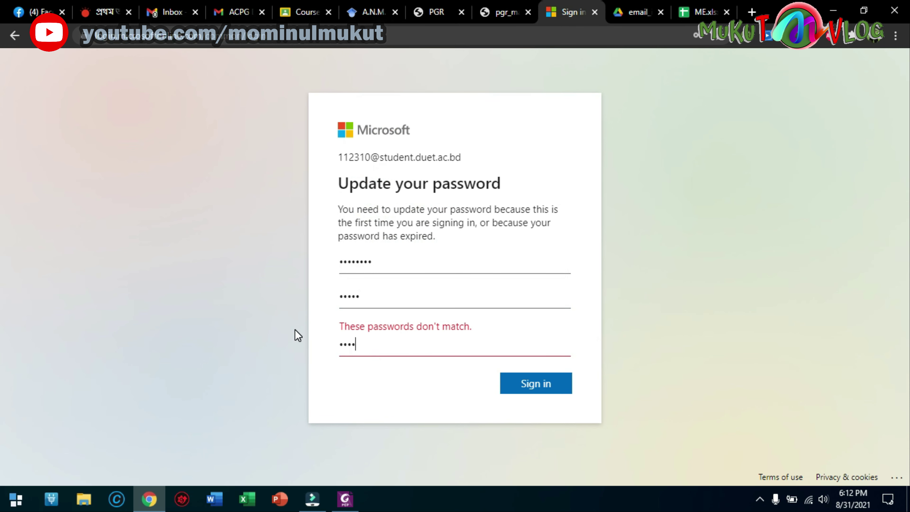
type("•")
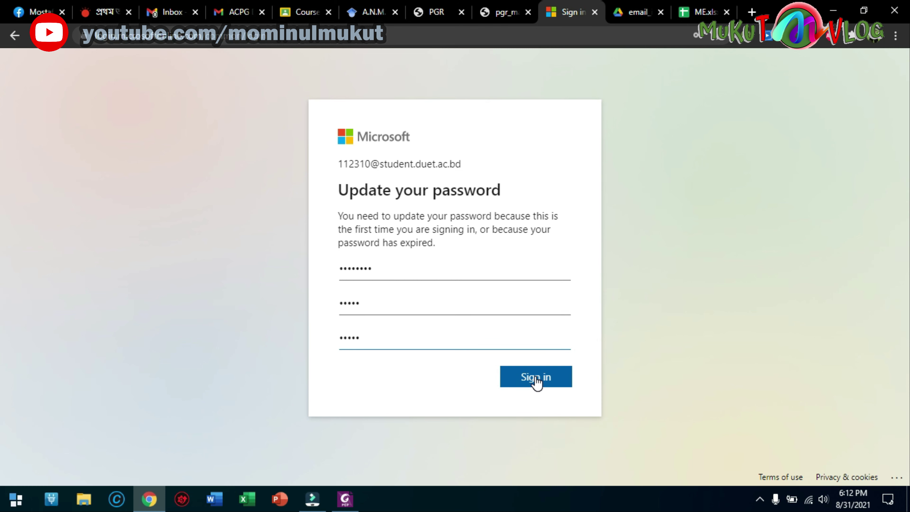
left_click(536, 380)
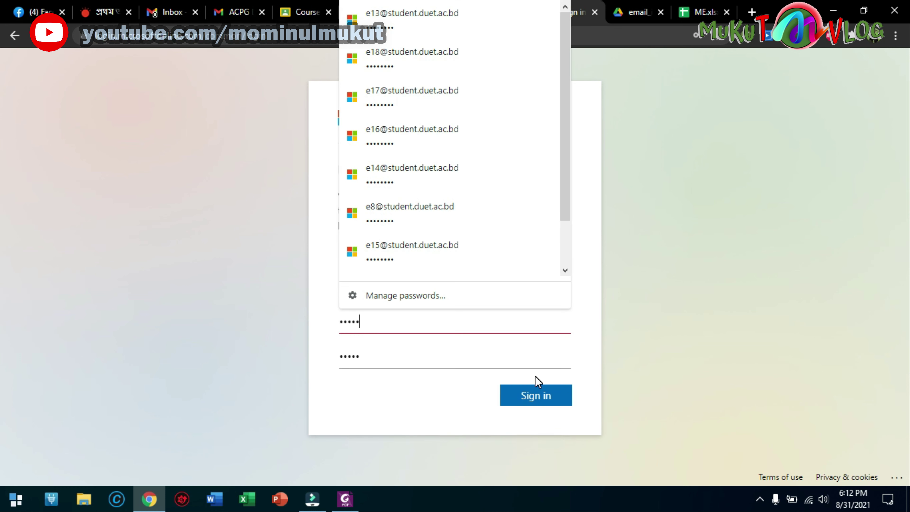
left_click(597, 254)
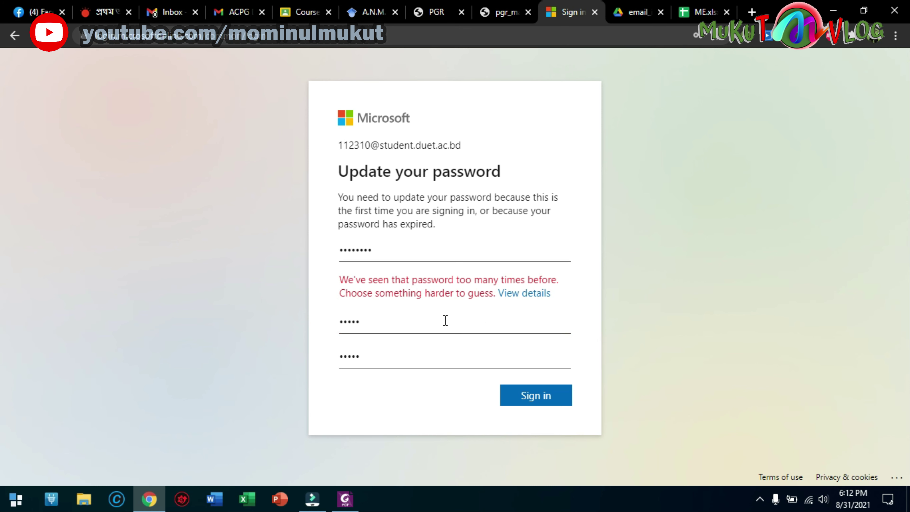
Replace the new and confirmation passwords with a six-character one and try to submit the password update again.
double_click(397, 325)
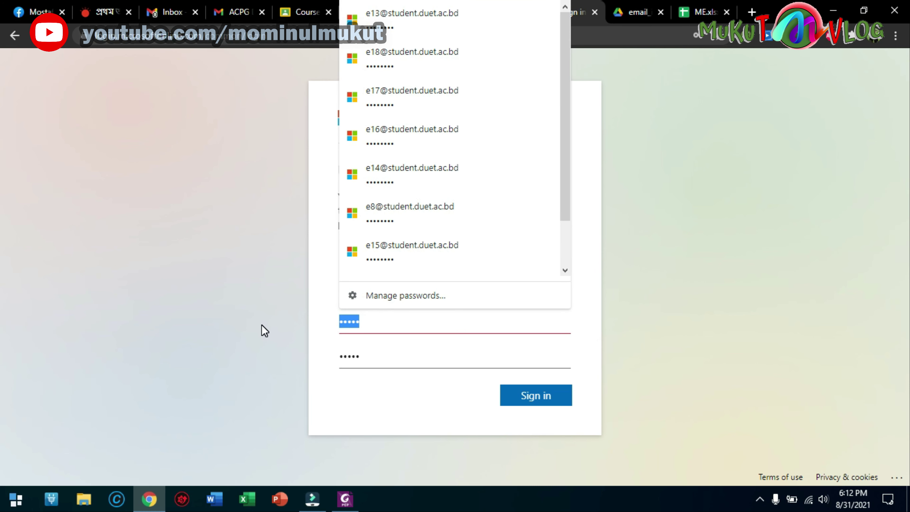
type("•")
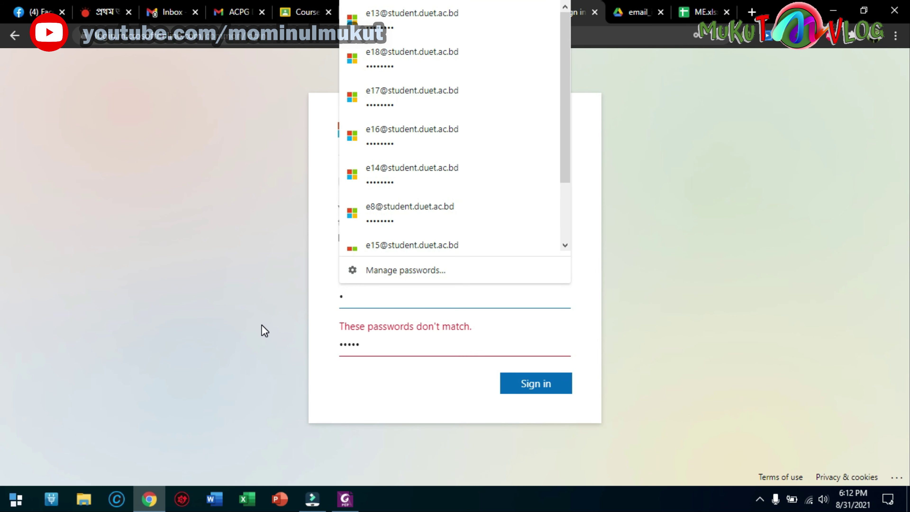
type("•••••")
double_click(372, 341)
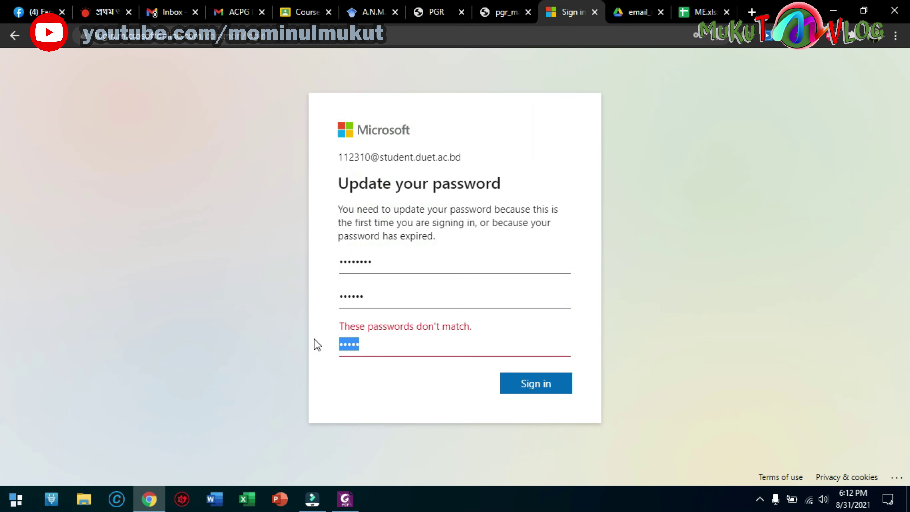
type("••••••")
left_click(529, 378)
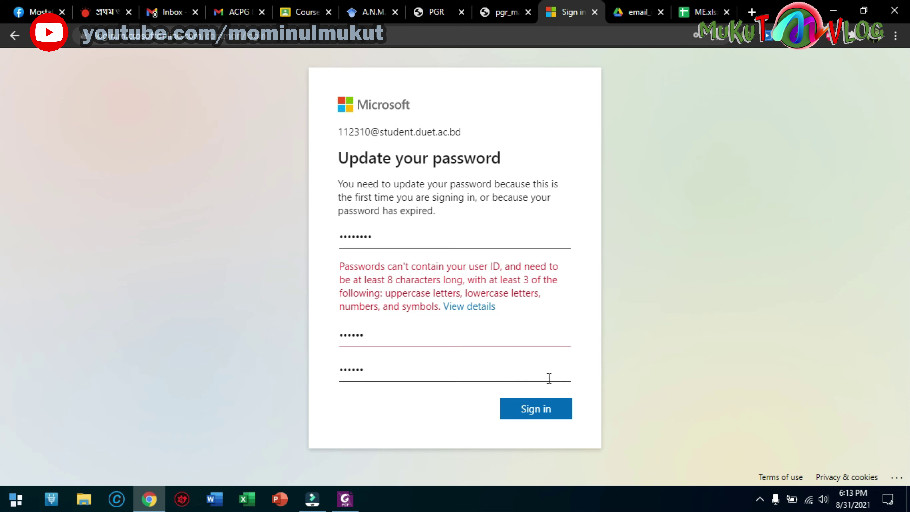
Enter a longer, nine-character new password in both the new and confirmation password fields.
double_click(397, 338)
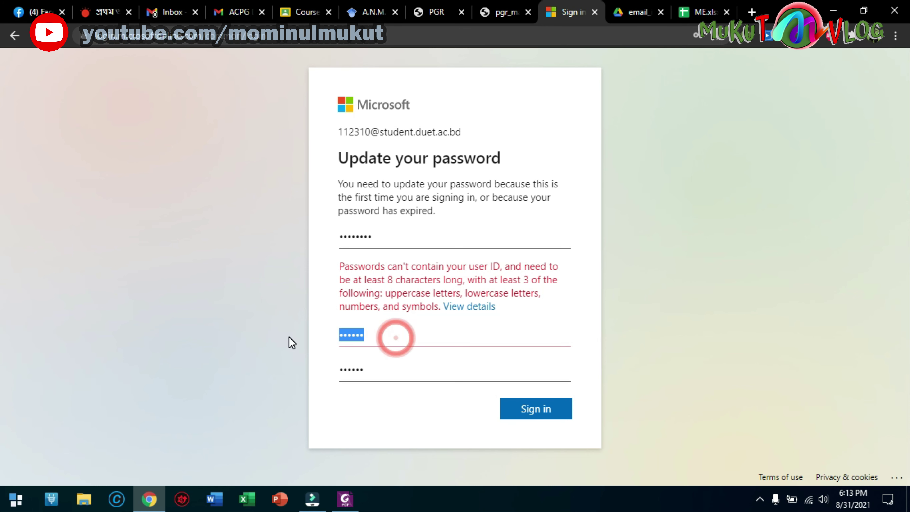
type("••••••")
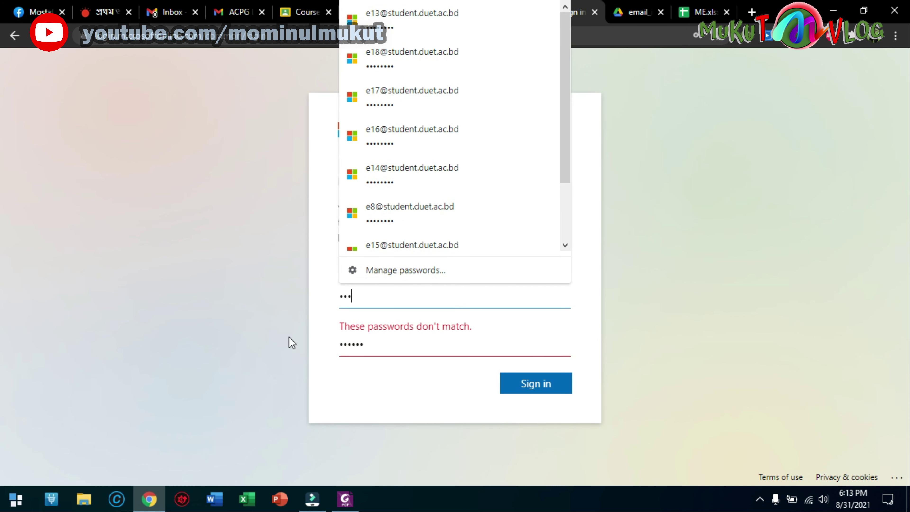
type("•••")
double_click(385, 345)
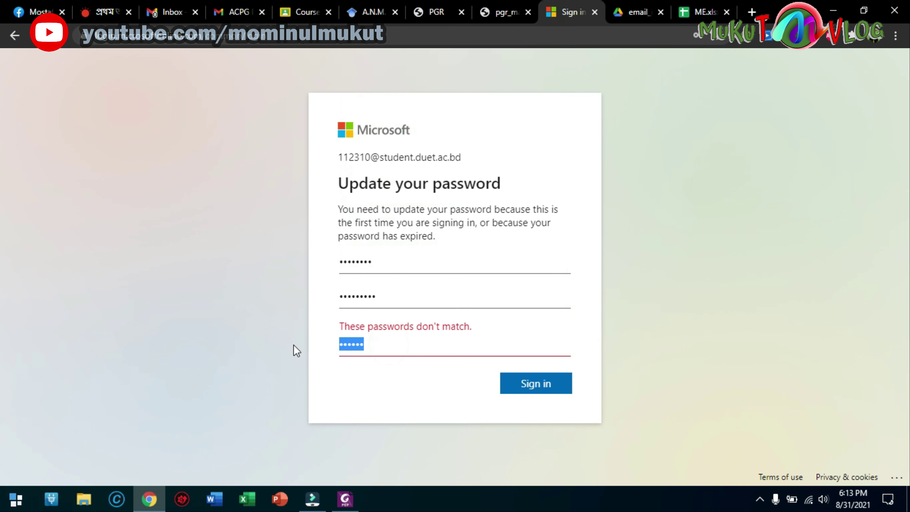
type("•••••••")
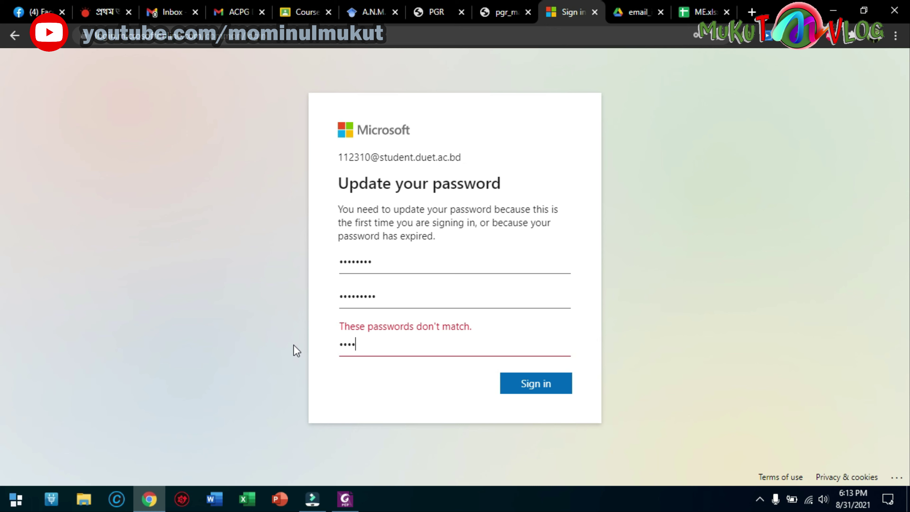
type("•••")
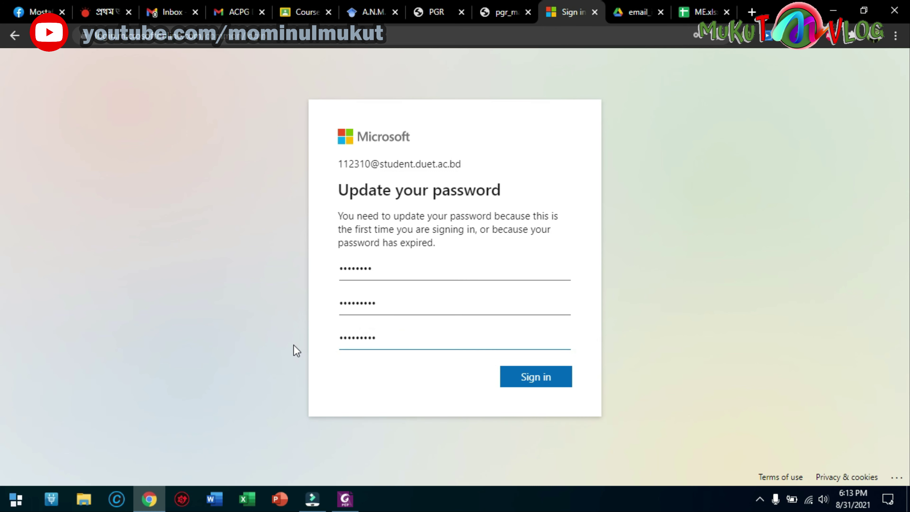